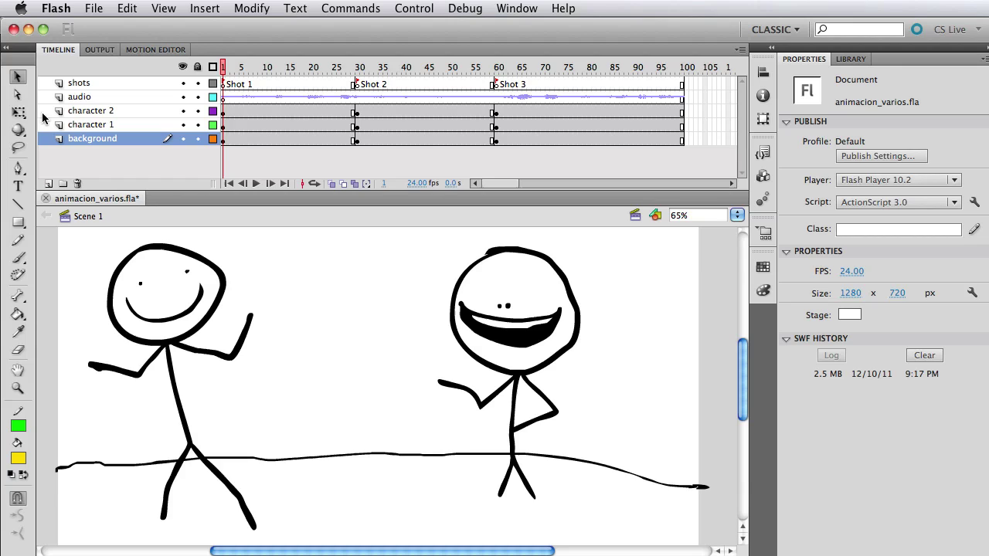
- Inspect the background, character 1, character 2, audio and shots layers and their settings
click(94, 140)
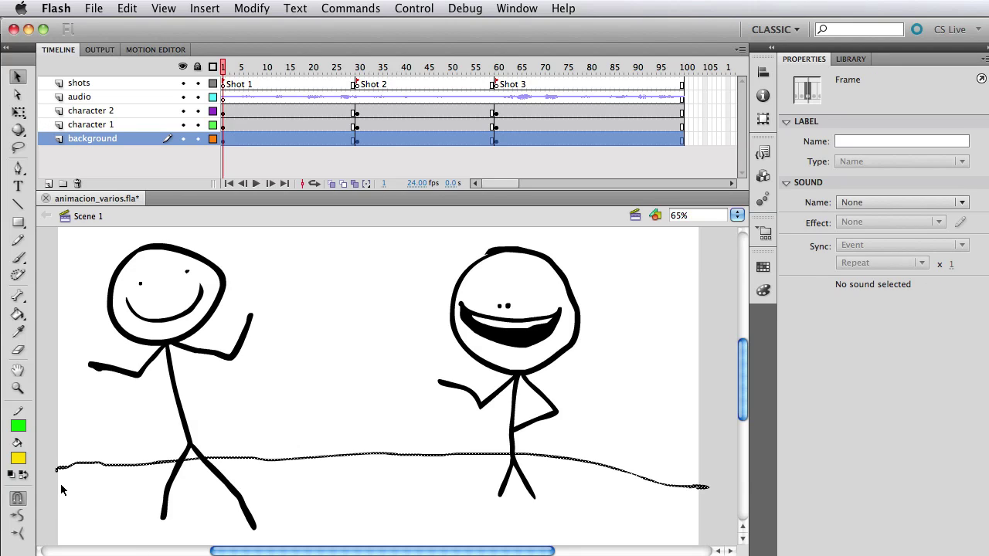
click(307, 407)
click(91, 125)
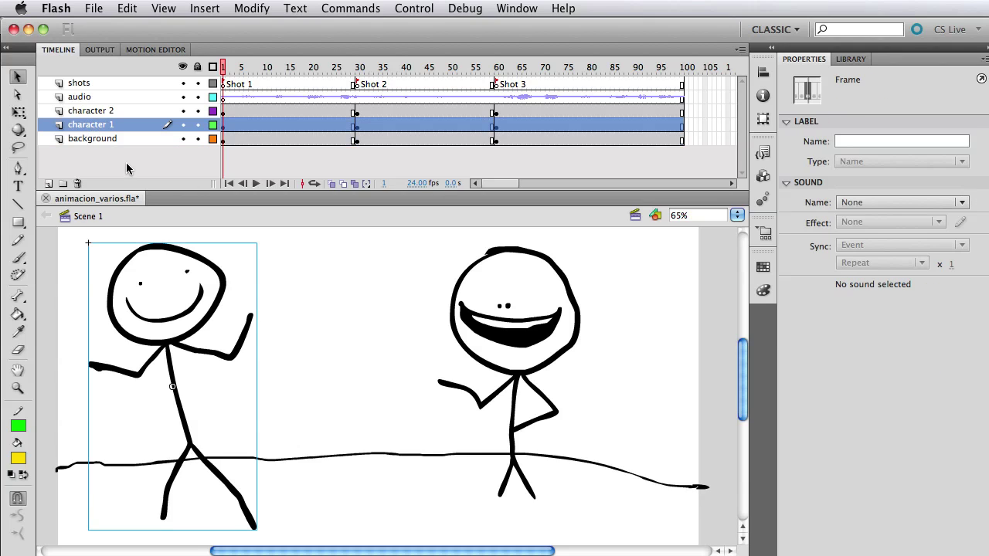
click(207, 331)
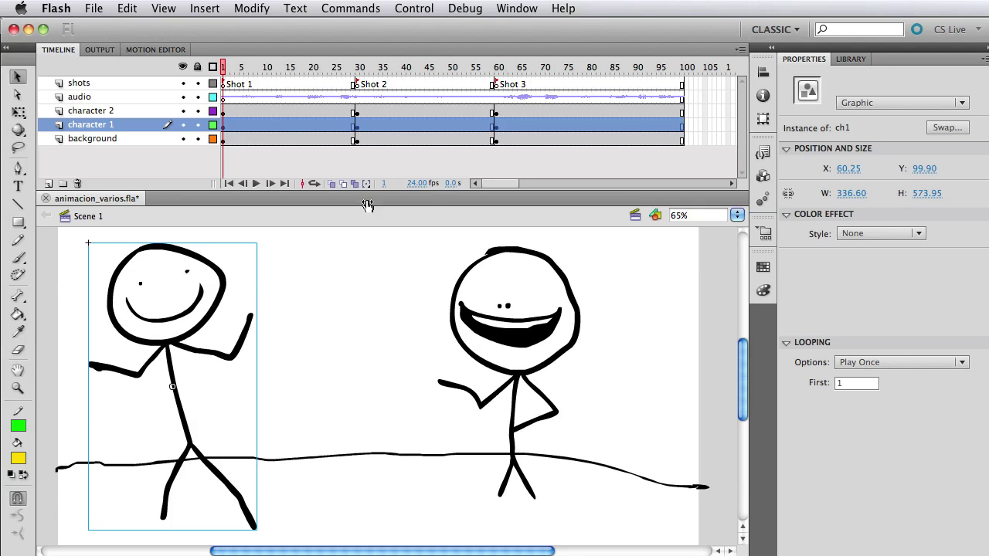
click(120, 112)
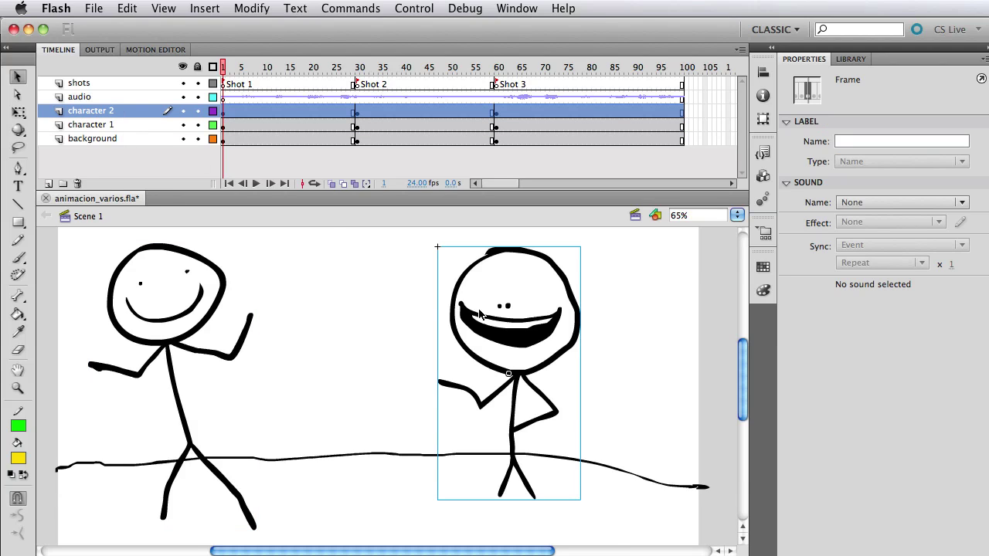
click(87, 99)
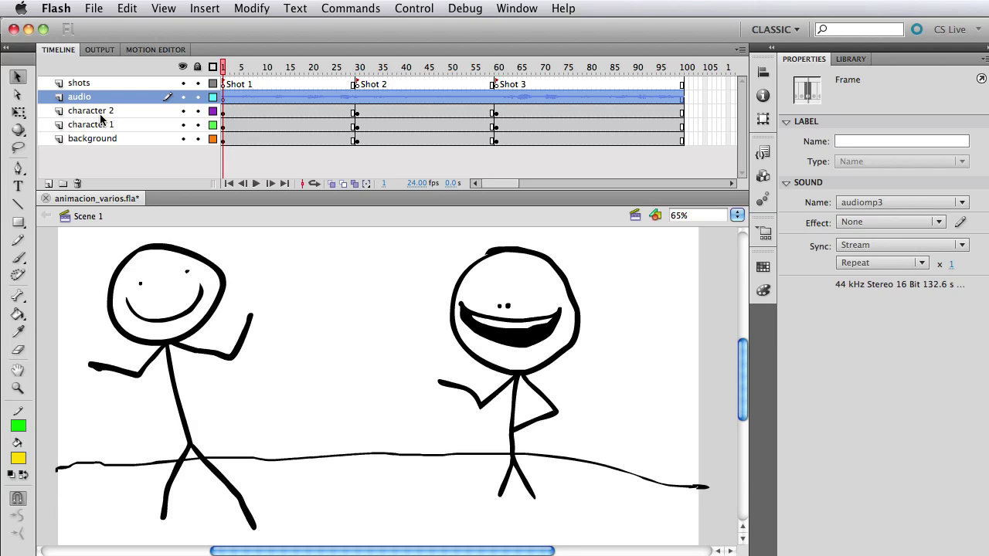
click(88, 83)
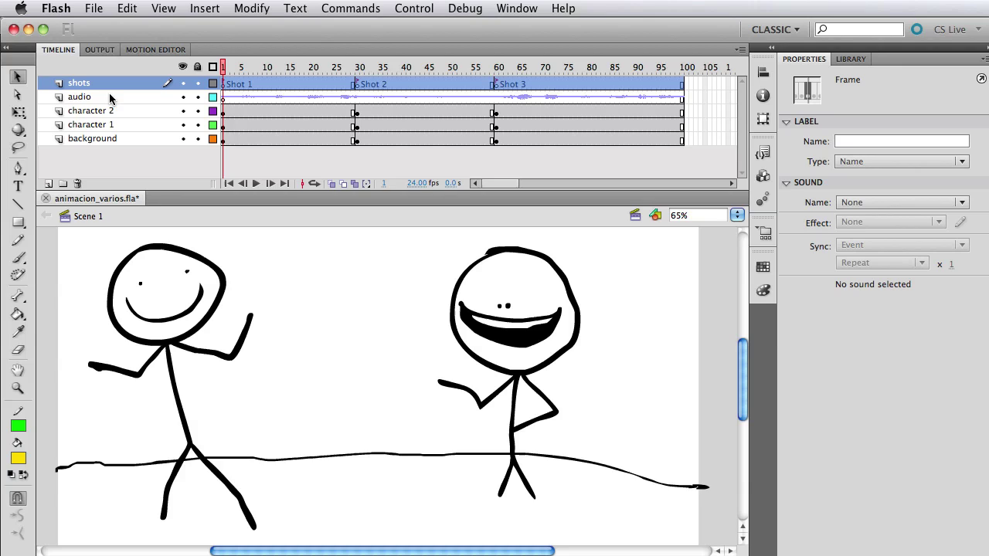
click(102, 96)
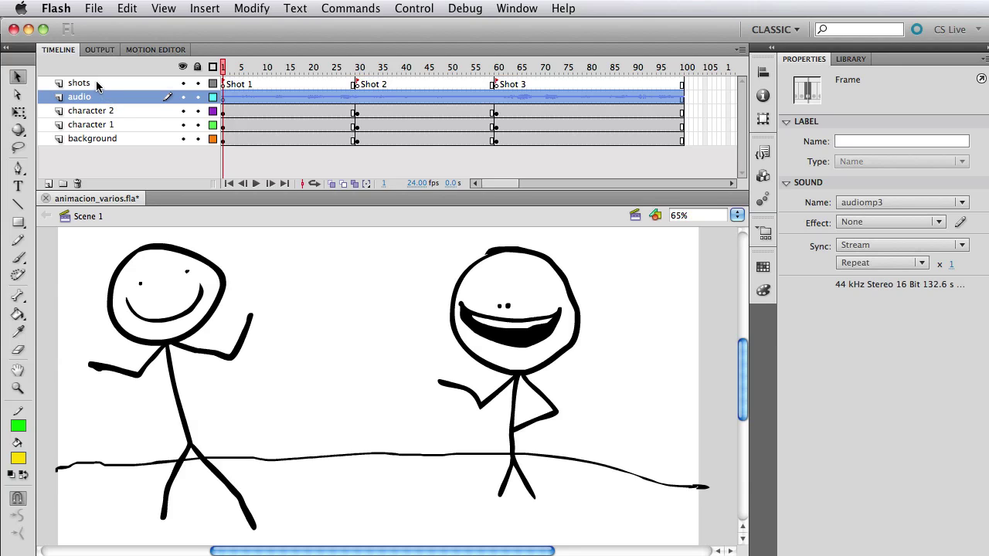
click(96, 84)
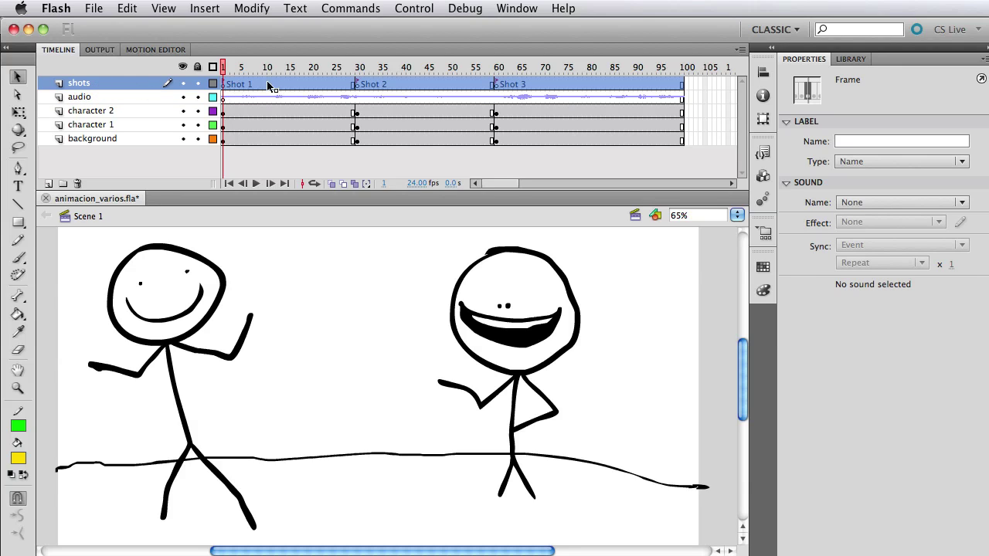
- Change frame 1's label on the shots layer from 'Shot 1' to 'shot 1'
click(225, 86)
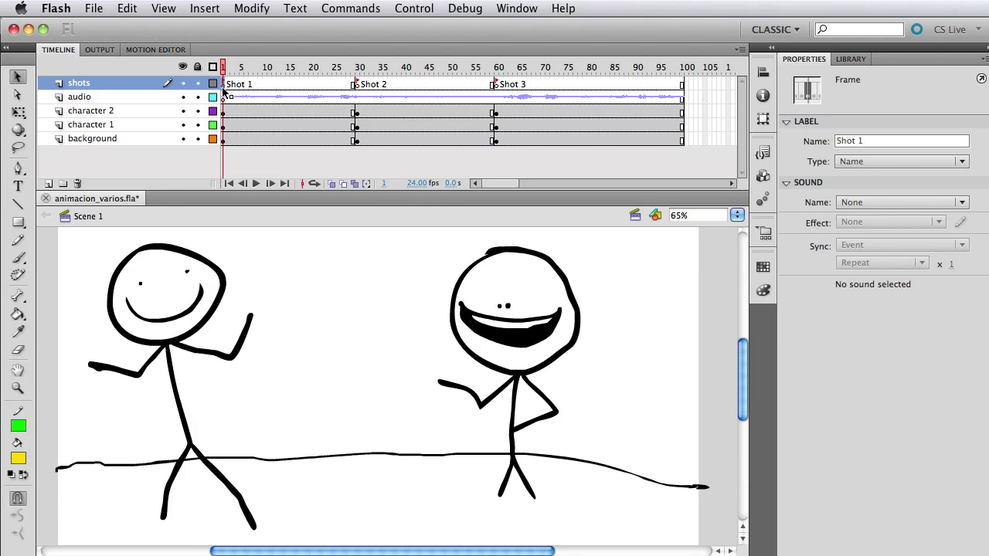
triple_click(881, 143)
key(BackSpace)
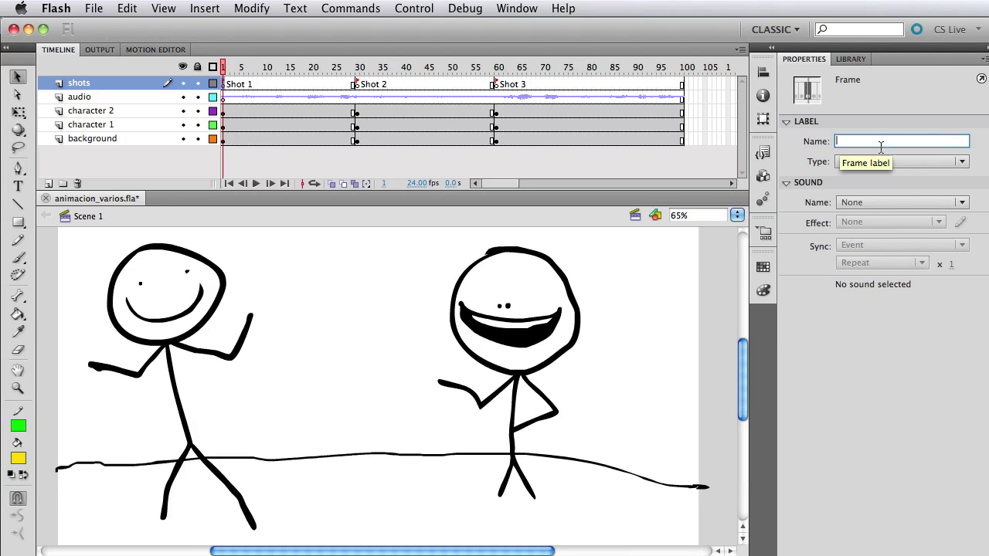
text(wkjbwrb)
key(Return)
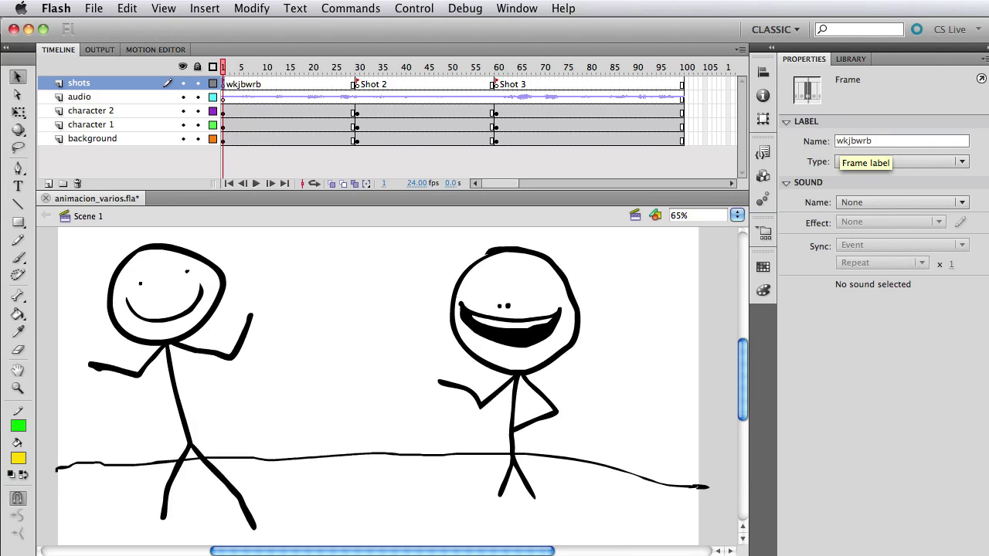
double_click(907, 140)
text(shot 1)
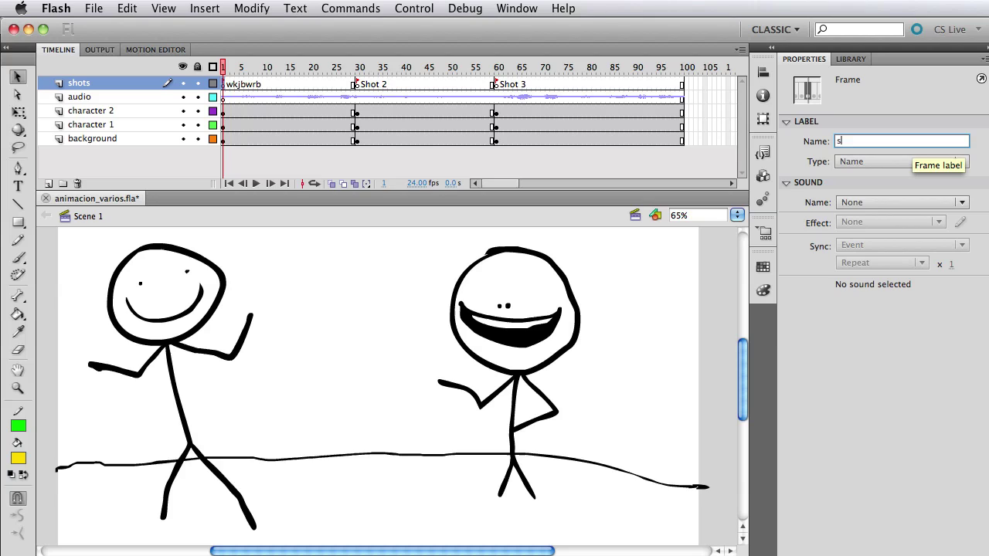
key(Return)
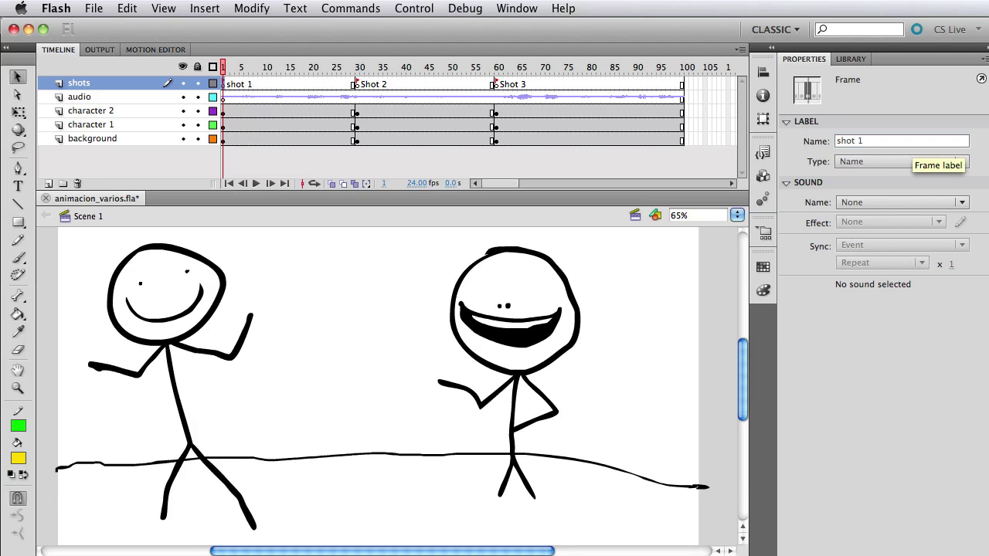
- Check the Shot 2 keyframe's label in Properties
click(359, 85)
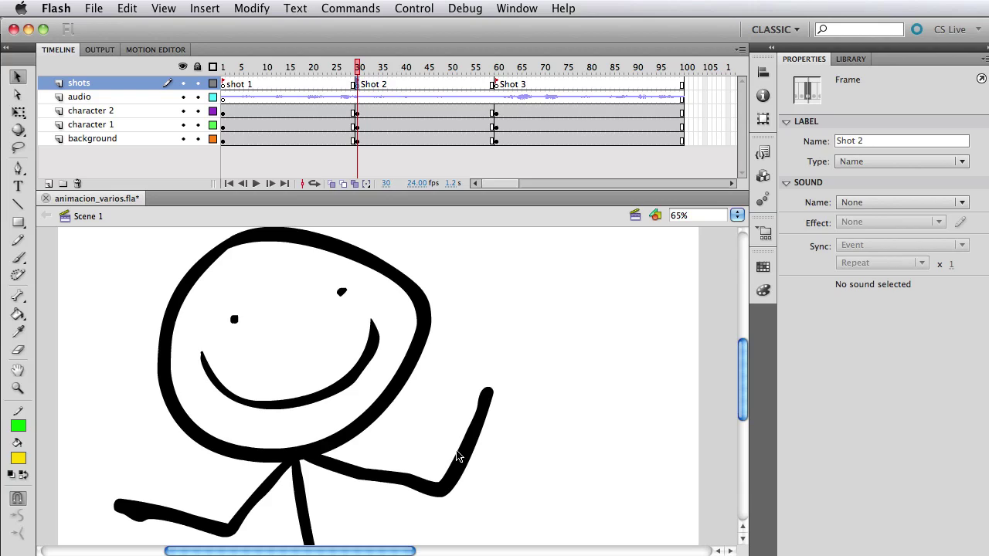
click(572, 450)
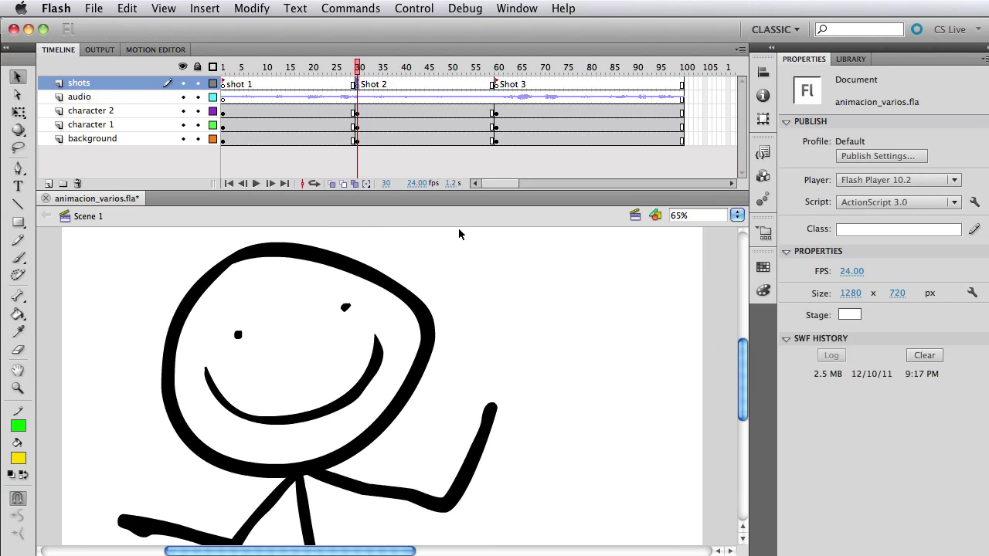
click(359, 86)
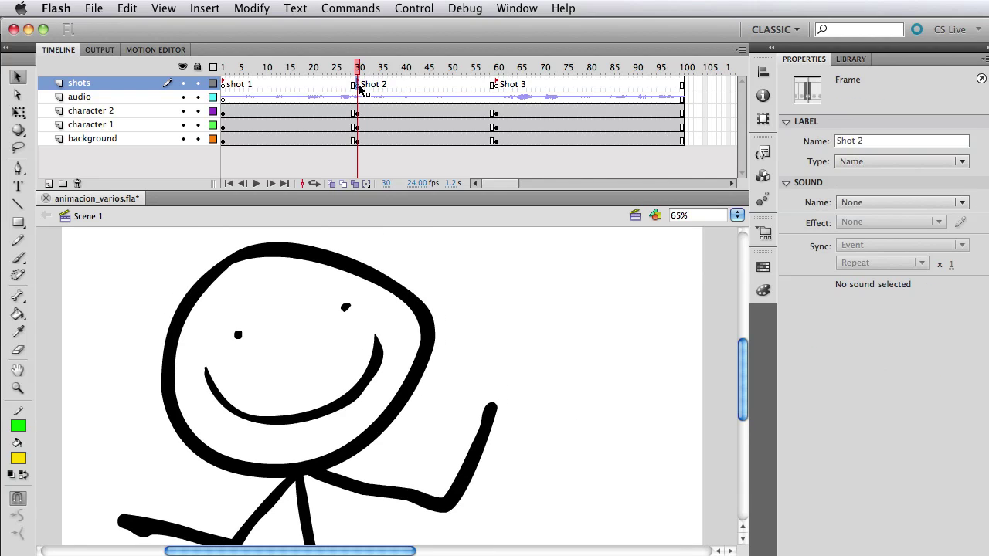
click(586, 324)
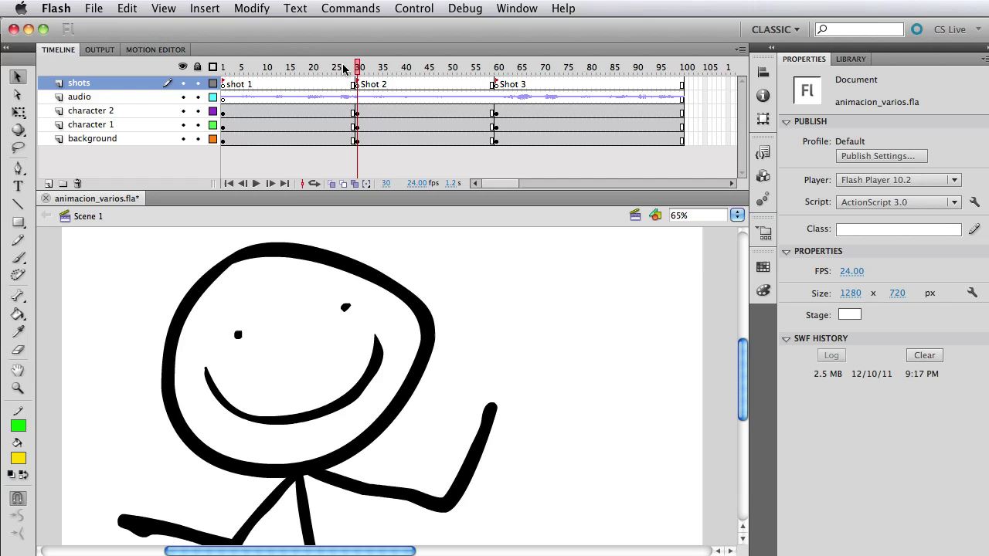
- Return the playhead to frame 1 and select the left stick figure to view its ch1 looping settings
click(307, 68)
drag(307, 68, 186, 73)
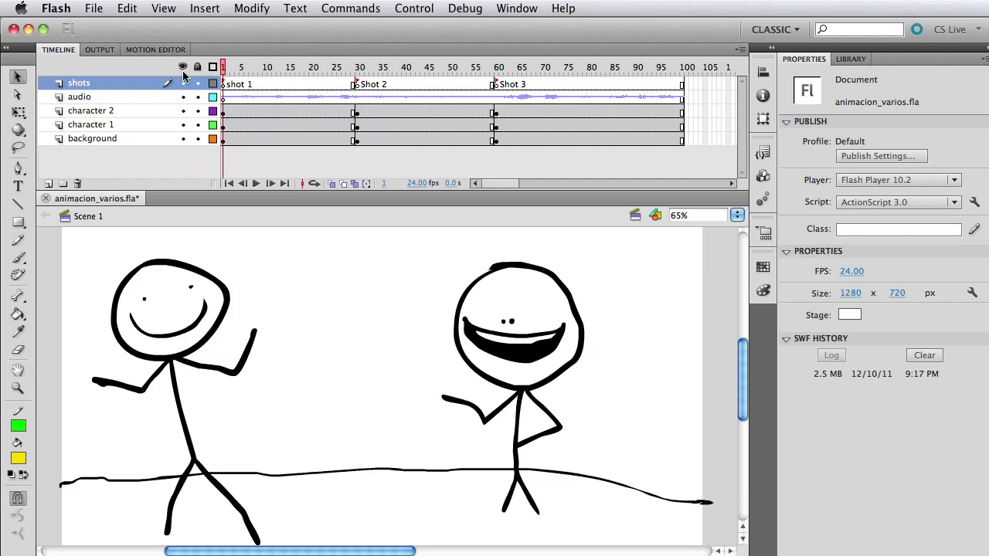
click(186, 358)
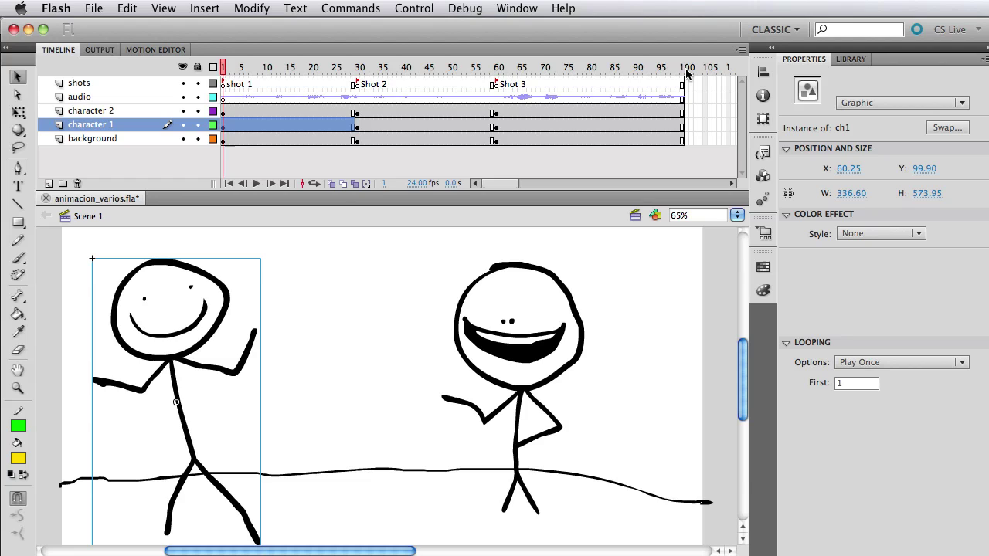
- Enter the ch1 symbol and select its p1_cuerpo and p1_cabeza layers
double_click(184, 360)
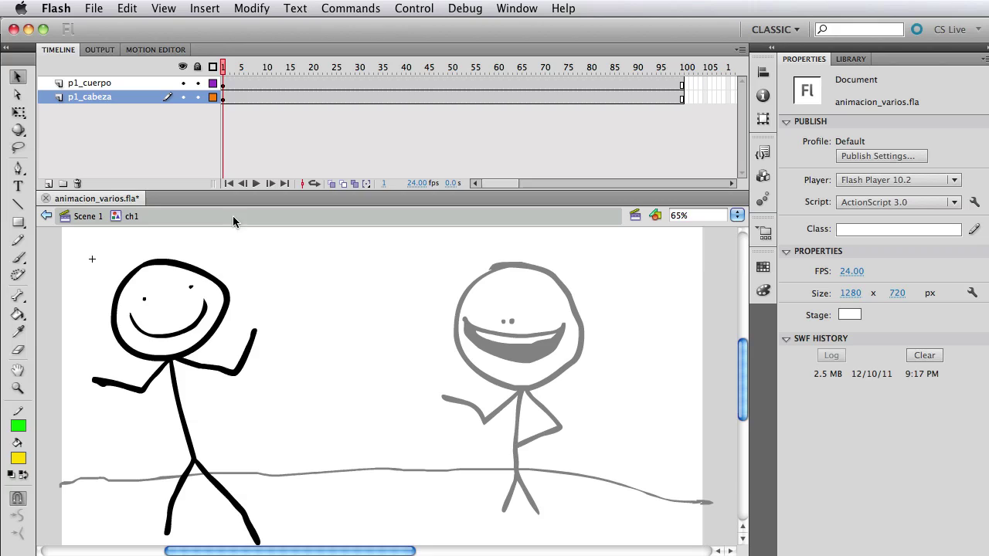
click(91, 86)
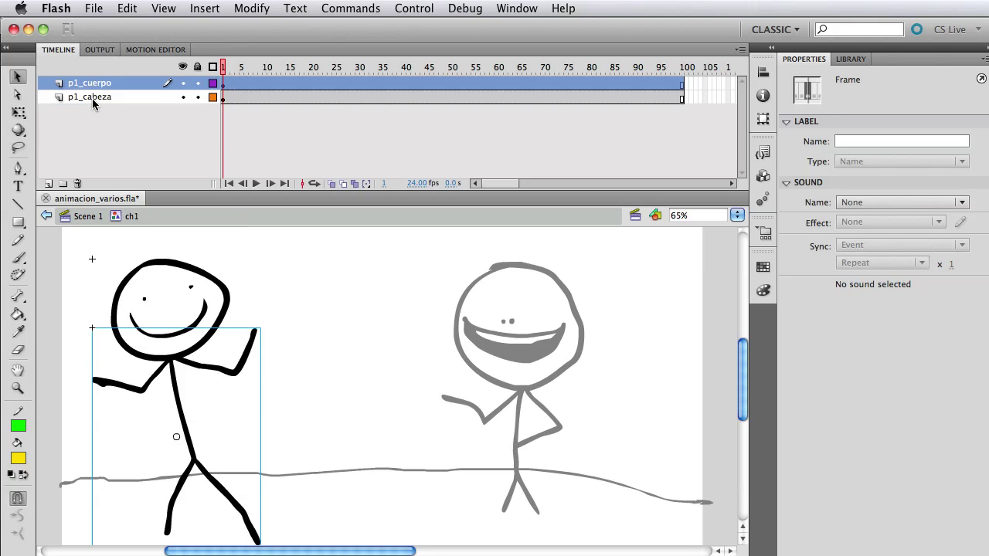
click(102, 97)
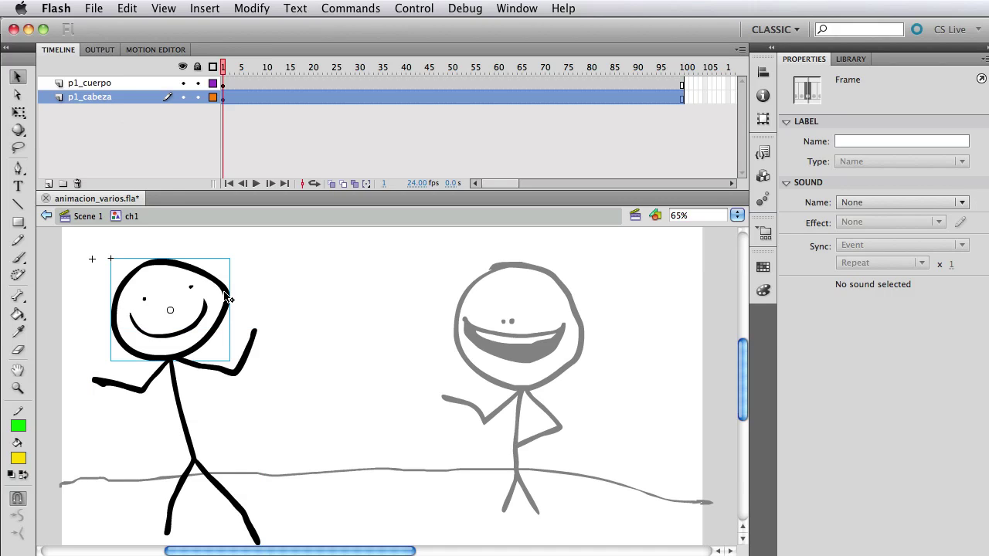
- Enter the nested ch1_head symbol and scrub its head animation around frame 50
double_click(226, 299)
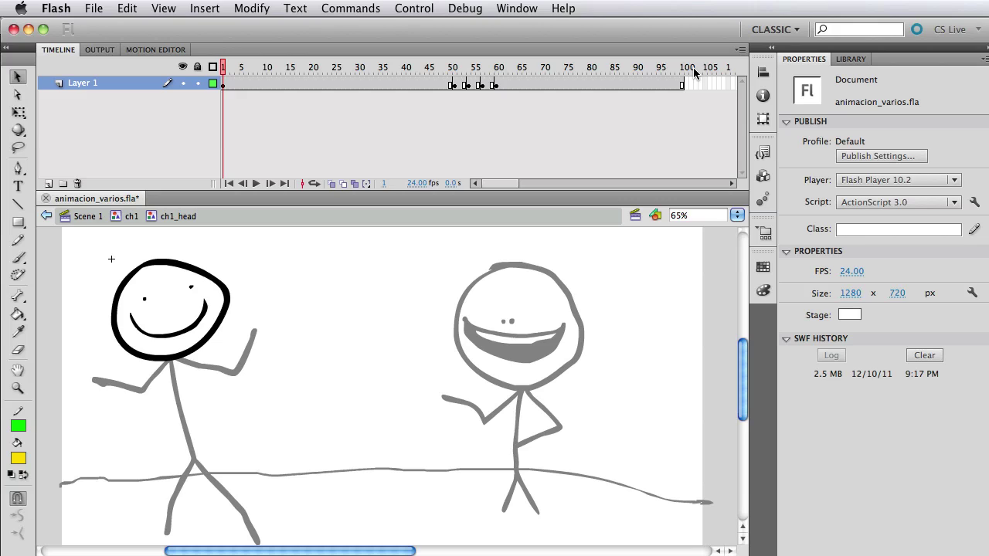
click(451, 70)
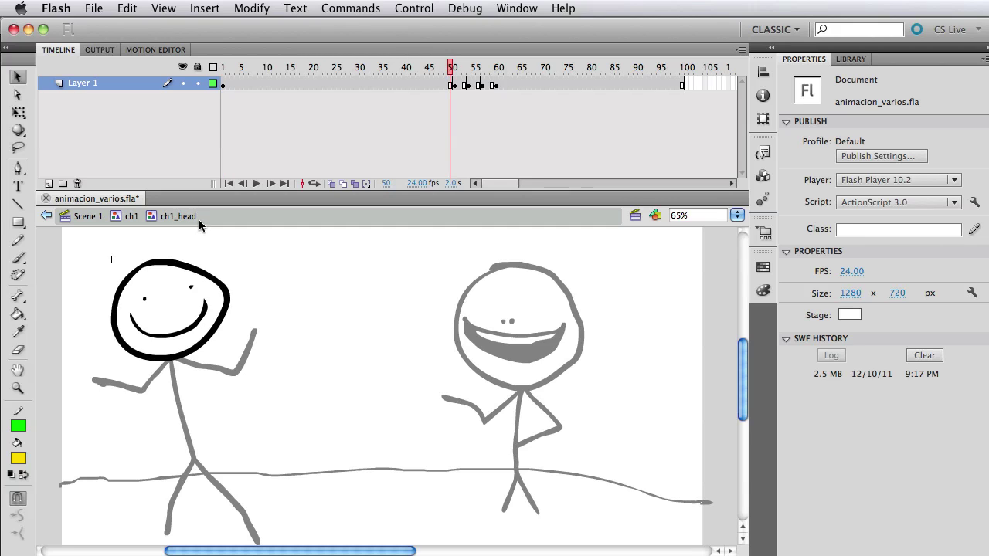
mouse_move(451, 69)
mouse_down()
mouse_move(508, 72)
mouse_move(436, 72)
mouse_up()
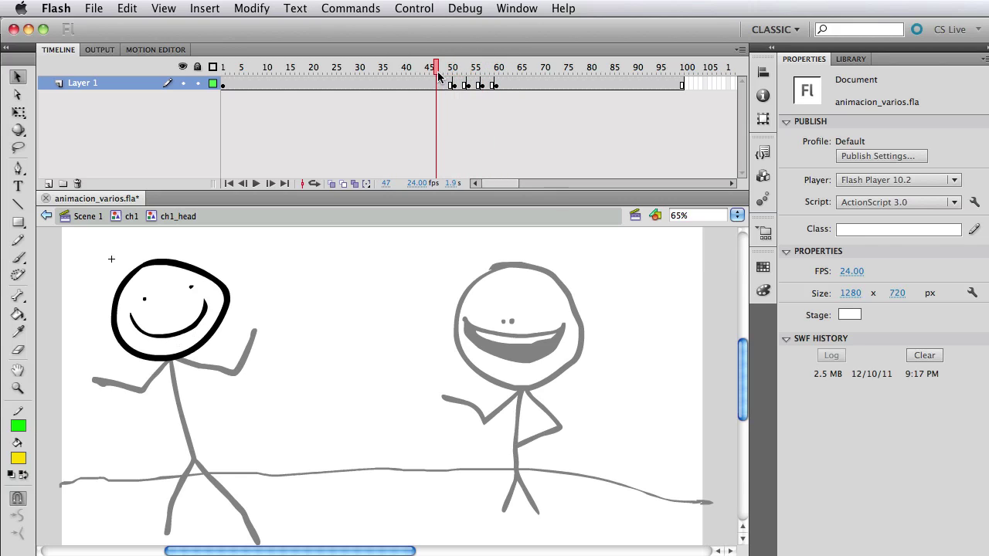
- Exit to Scene 1, scrub near frame 52, and select character 1's Shot 2 instance (Play Once from frame 30)
double_click(316, 300)
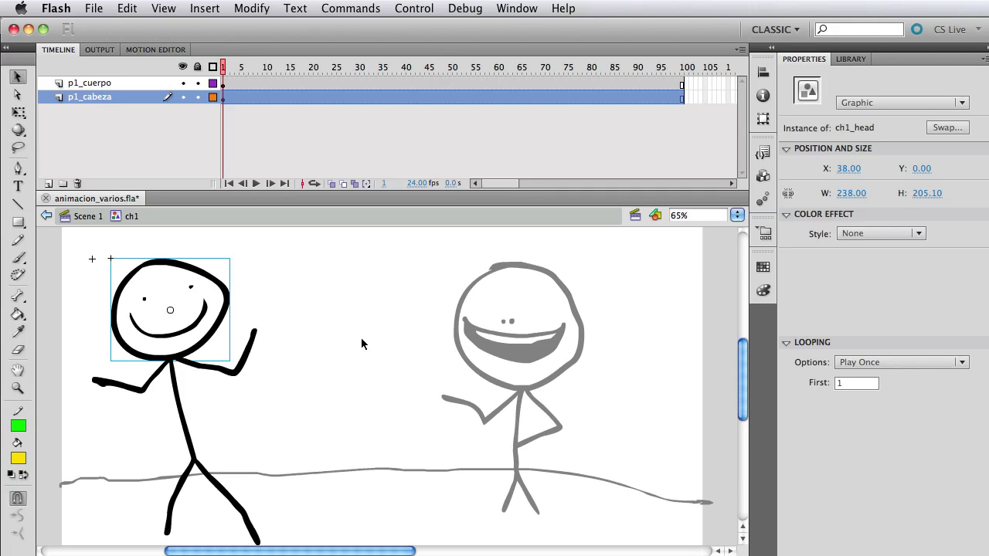
double_click(337, 343)
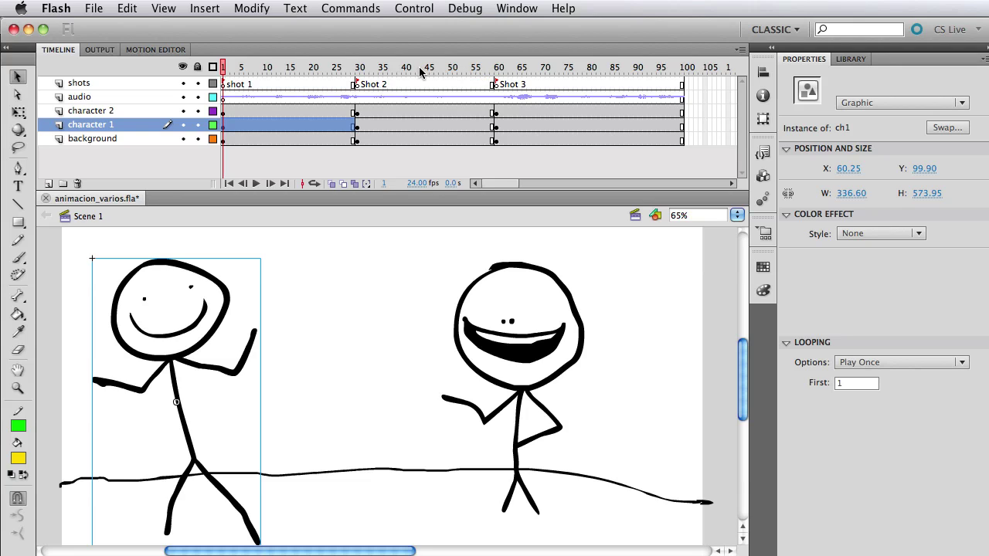
drag(445, 68, 478, 70)
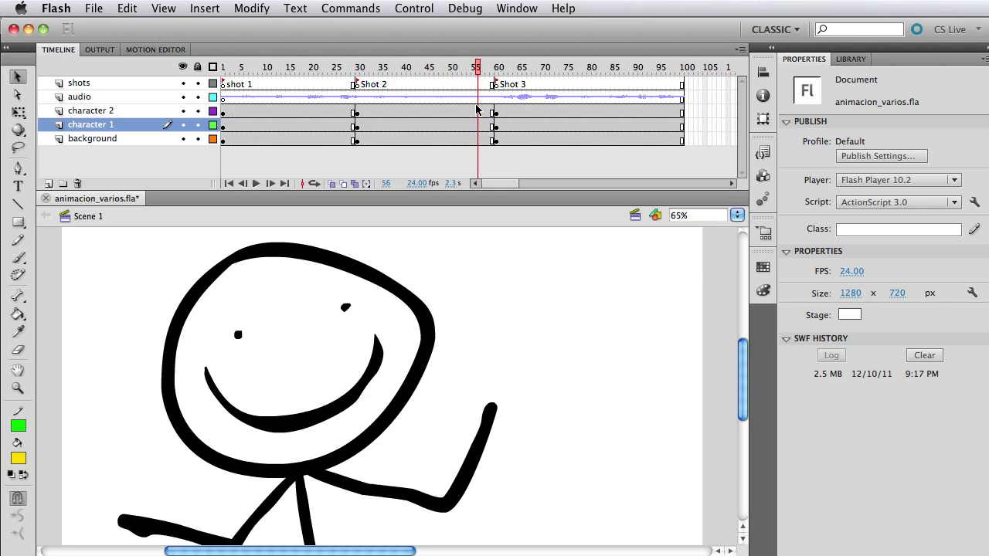
drag(478, 68, 458, 69)
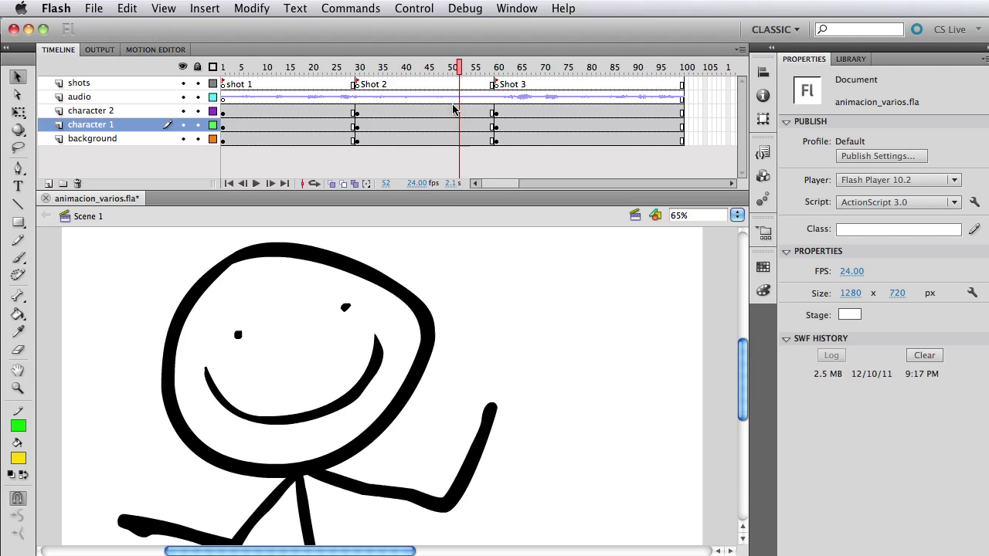
click(423, 334)
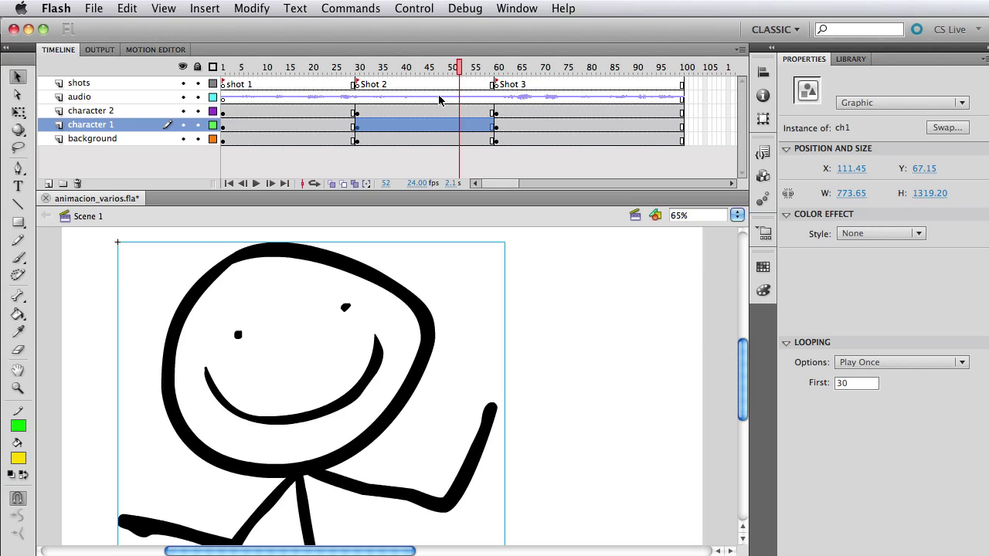
click(380, 67)
click(223, 67)
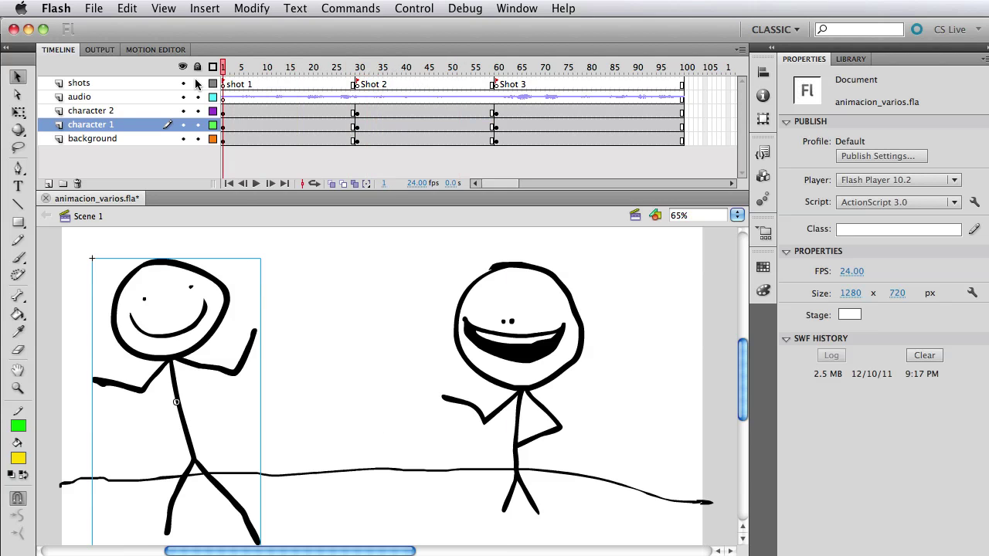
click(219, 329)
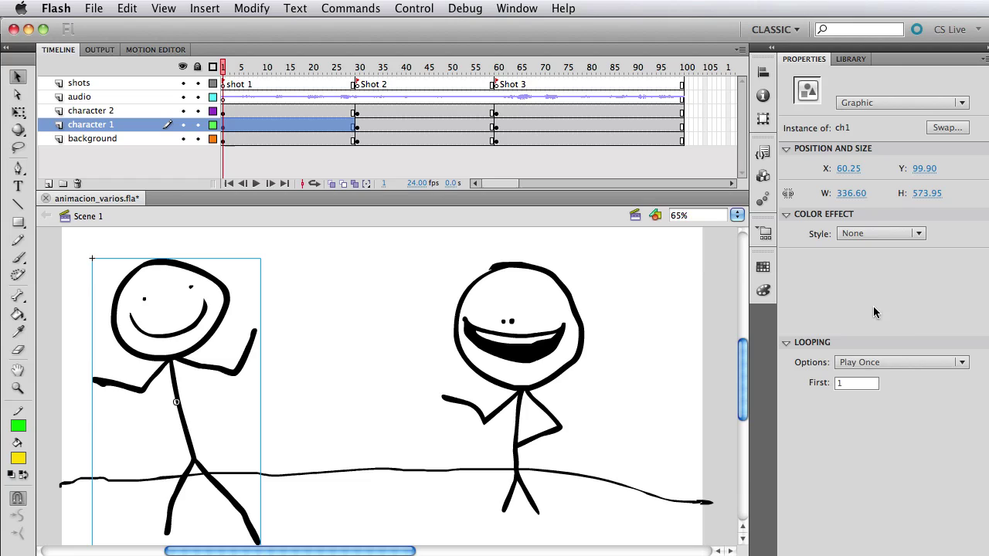
click(890, 363)
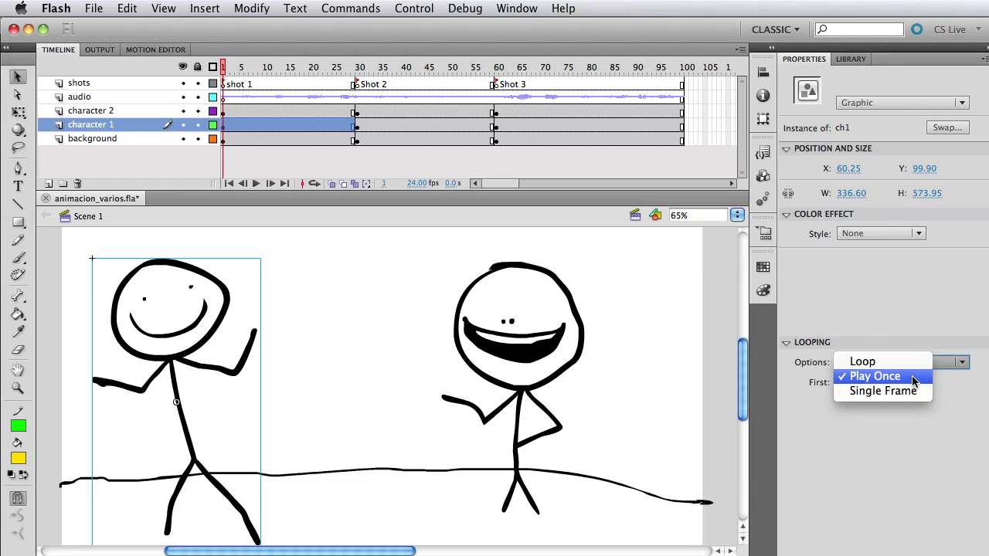
click(919, 374)
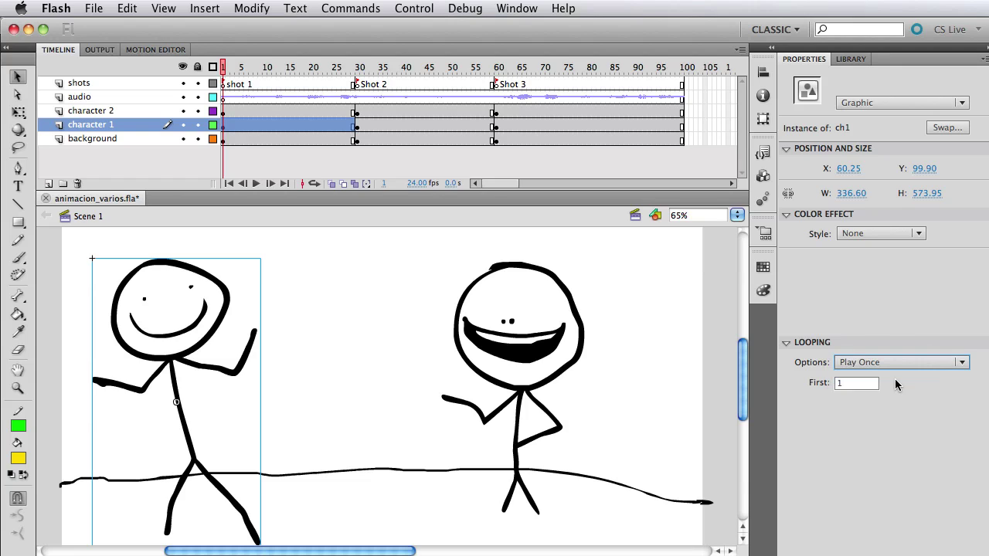
click(840, 383)
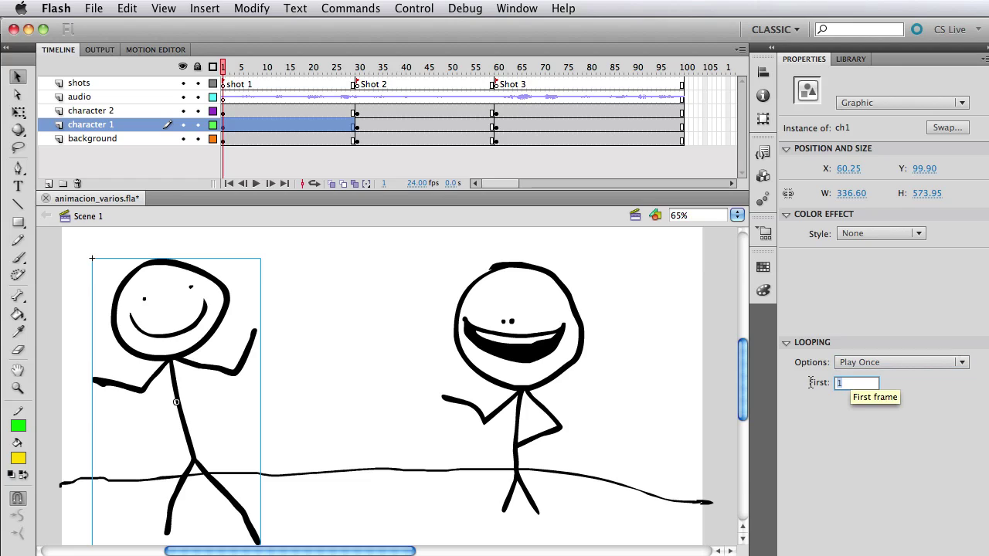
click(370, 357)
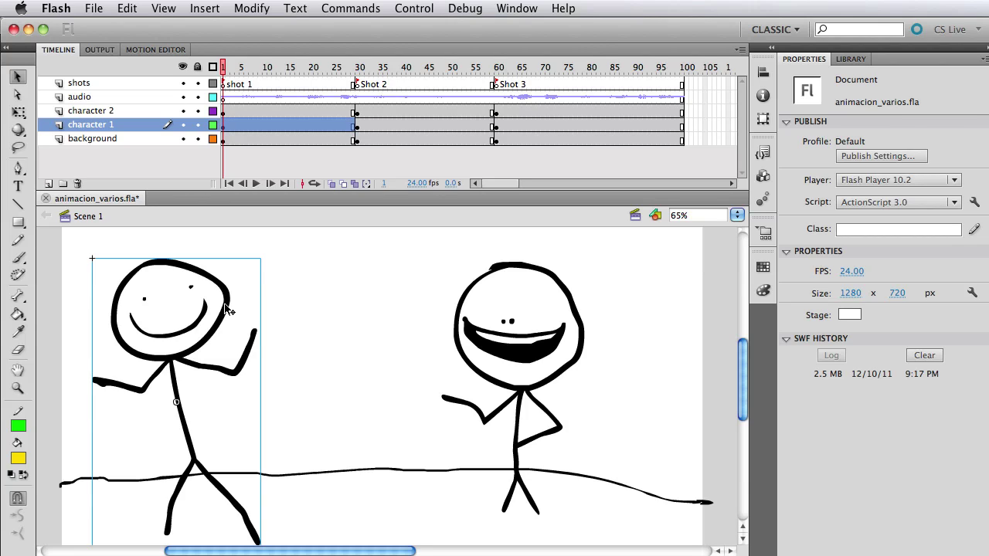
click(227, 307)
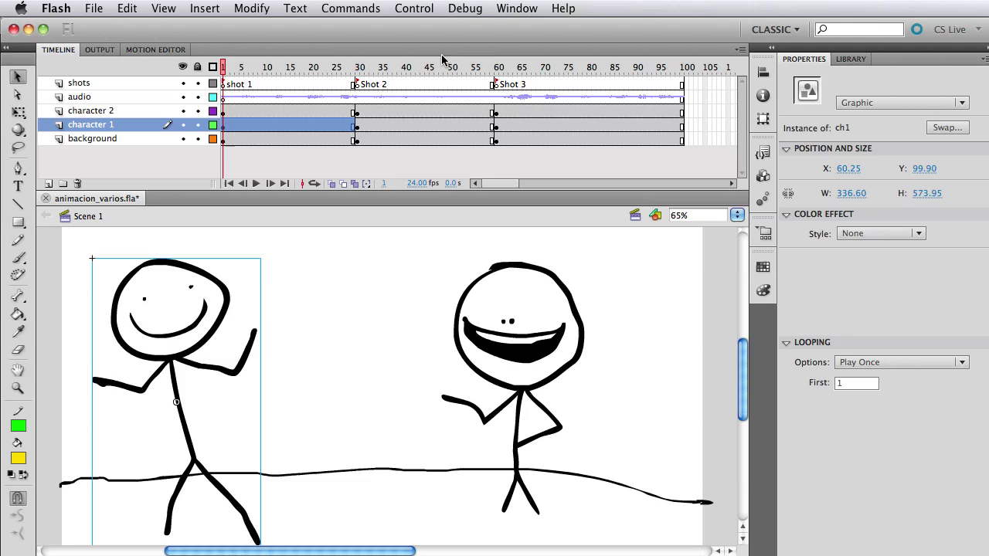
click(464, 67)
drag(464, 67, 438, 67)
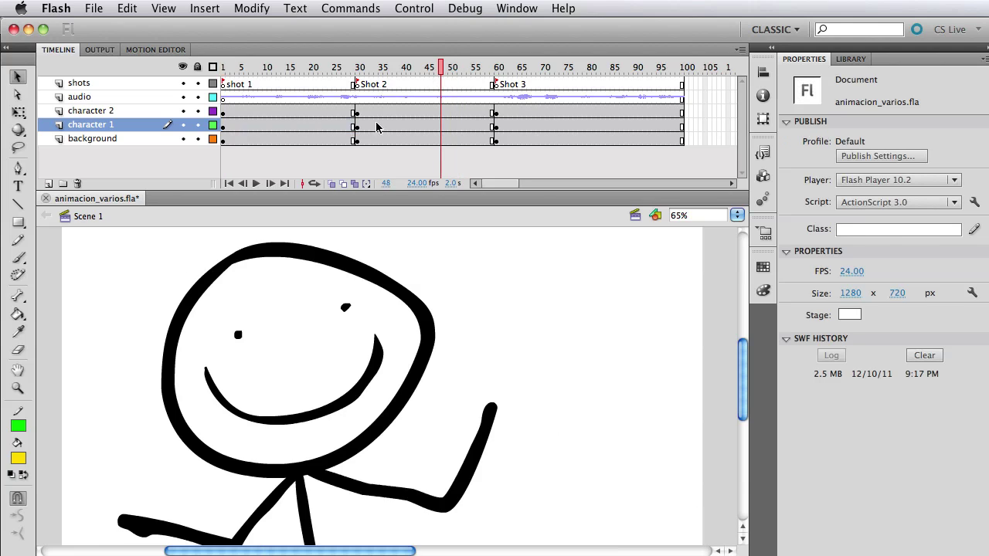
click(354, 125)
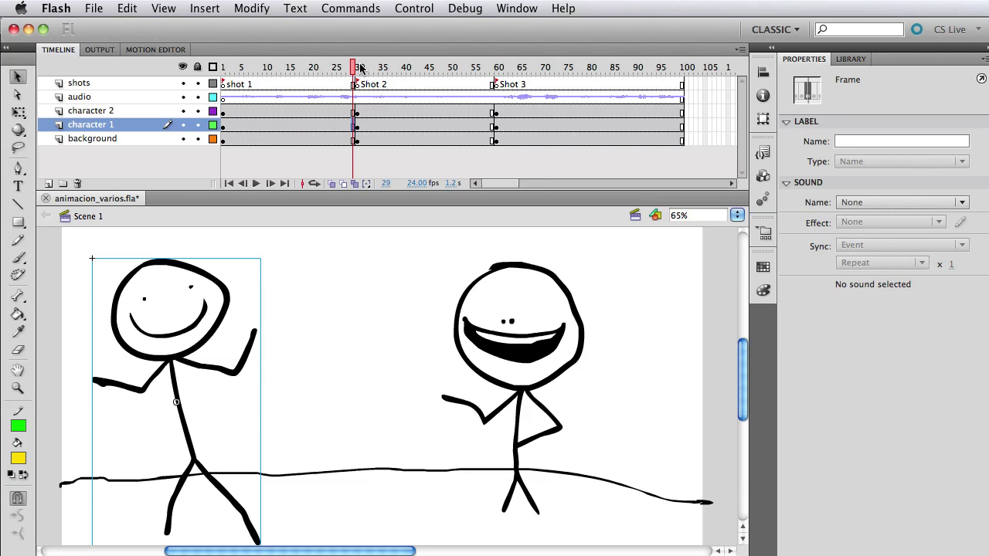
click(362, 68)
drag(363, 68, 358, 67)
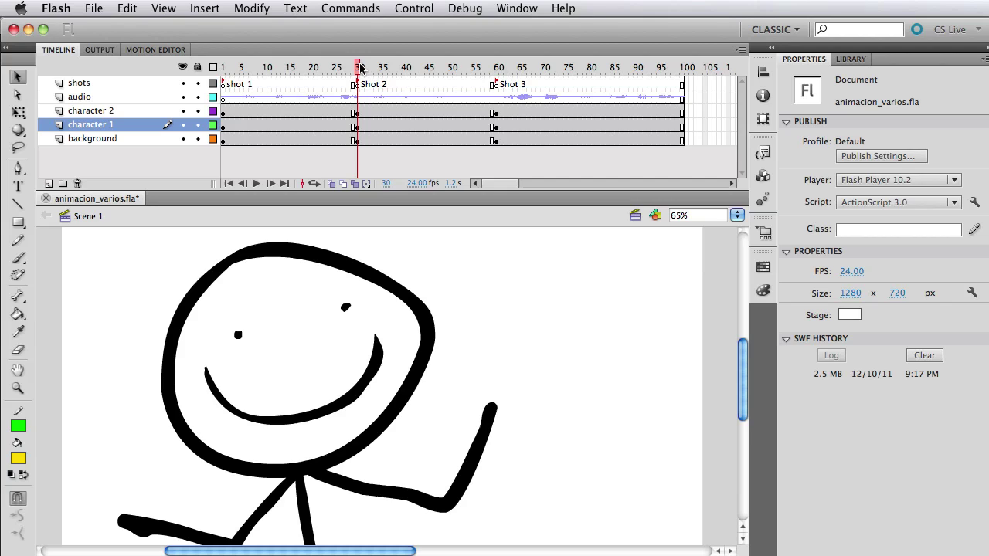
click(424, 311)
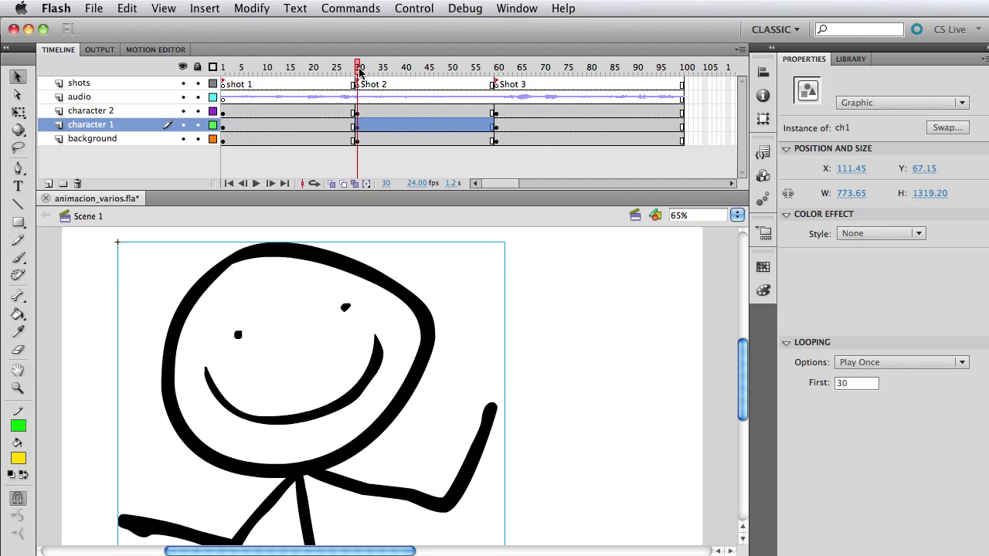
drag(359, 71, 437, 65)
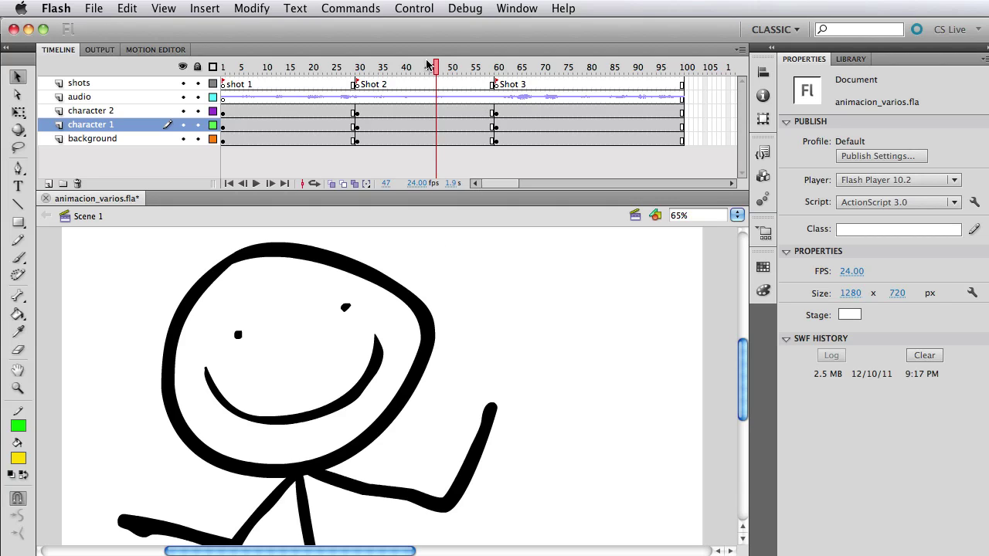
- Scrub through Shot 2 into Shot 3 around frame 61, then back to Shot 1 near frame 20
drag(435, 65, 501, 73)
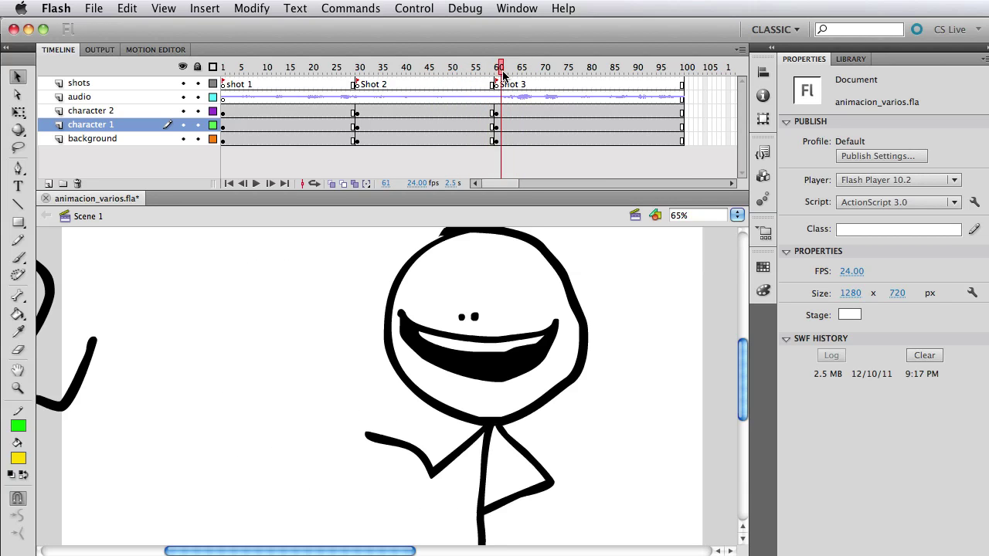
mouse_move(438, 343)
mouse_down()
mouse_move(458, 342)
mouse_move(443, 342)
mouse_up()
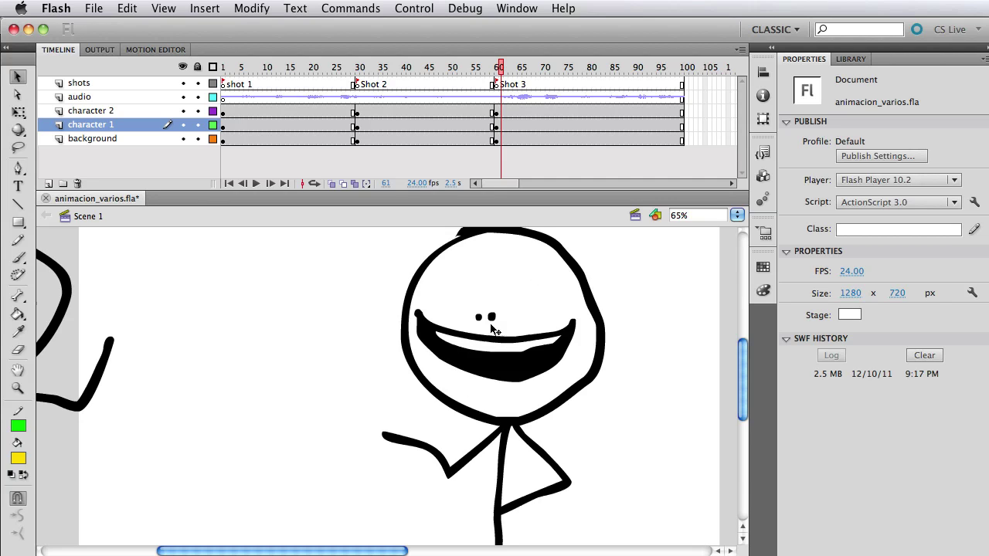
drag(488, 70, 313, 82)
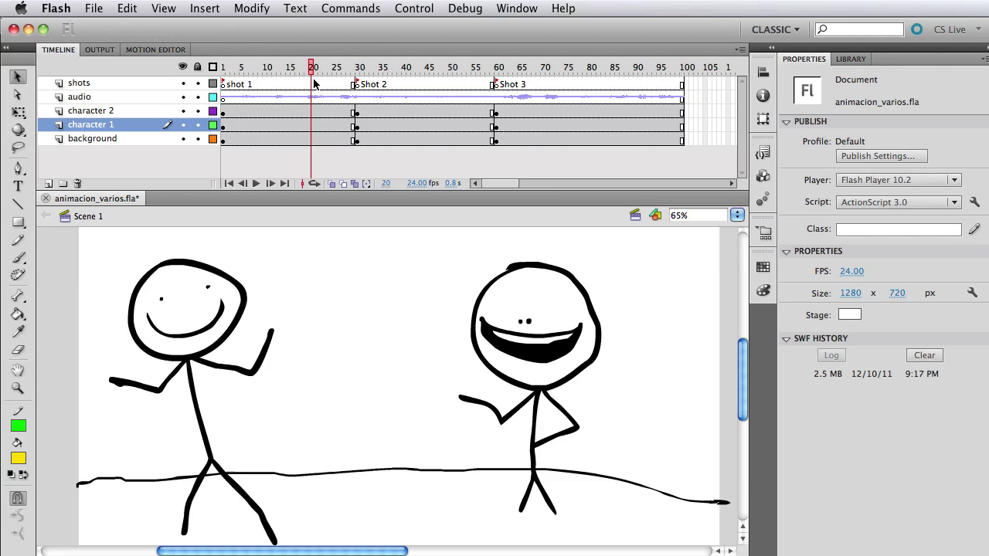
drag(324, 68, 229, 67)
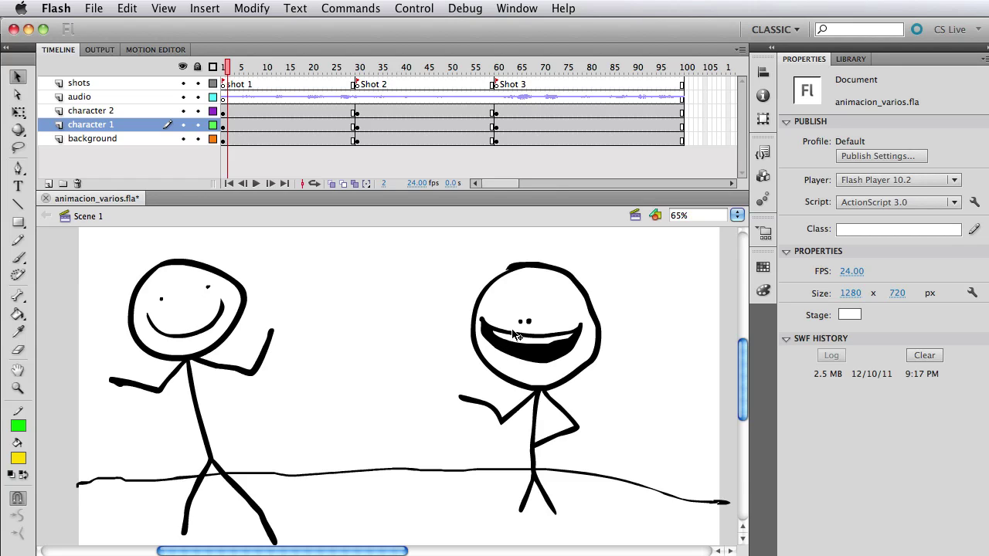
drag(379, 68, 475, 69)
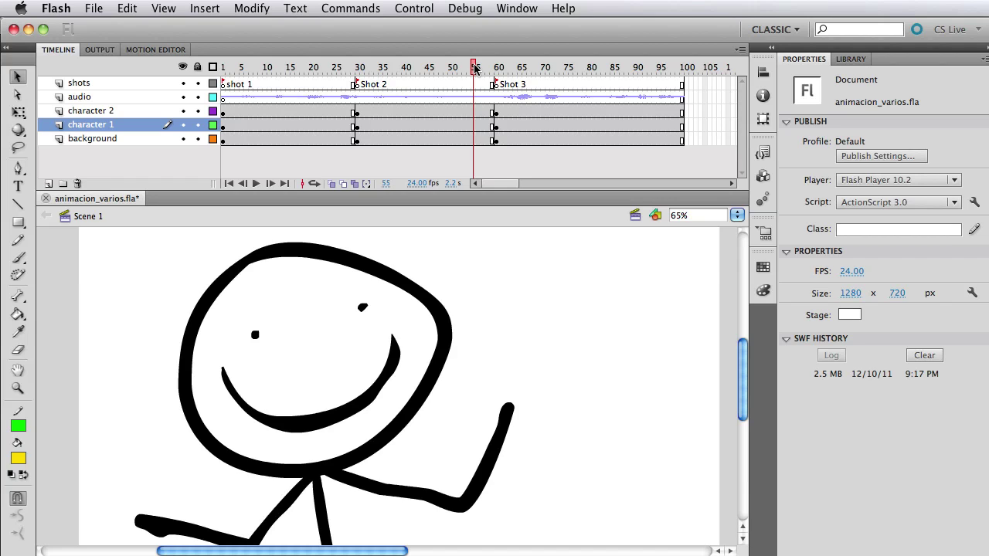
drag(475, 69, 214, 68)
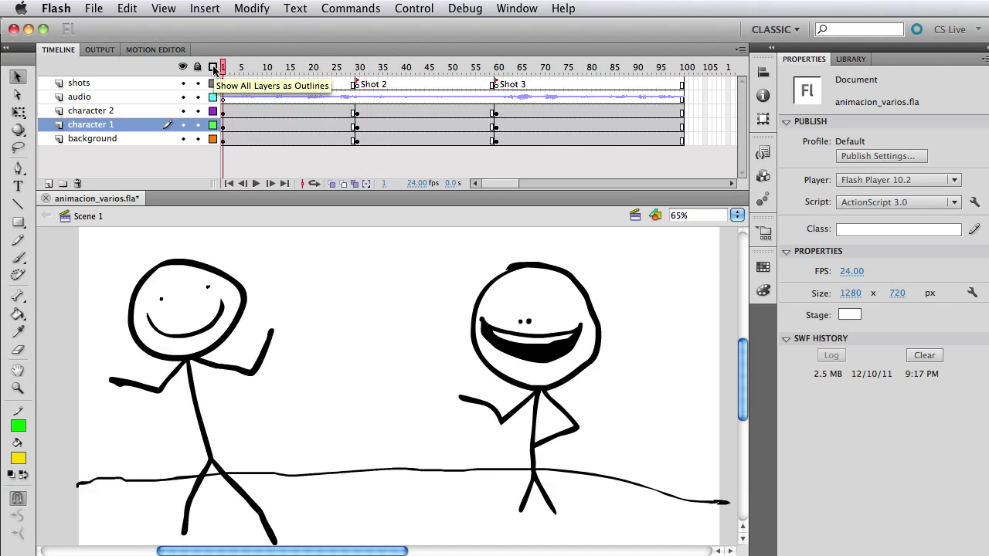